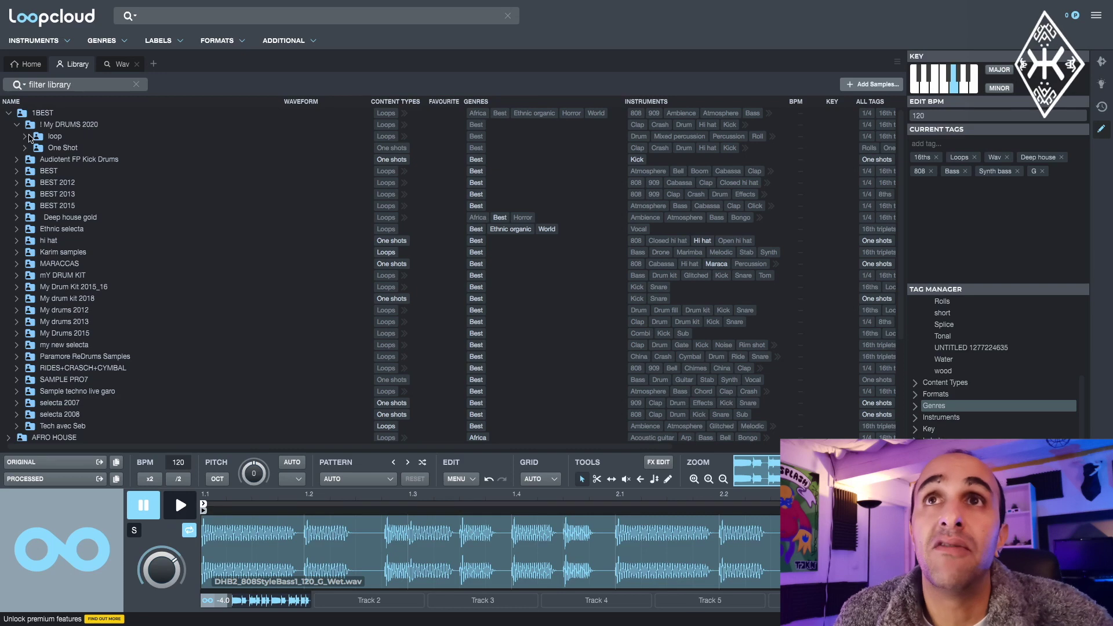
Preview several percussion loops from the loop > Percu folder of ! My DRUMS 2020, and collapse the folder again.
click(33, 148)
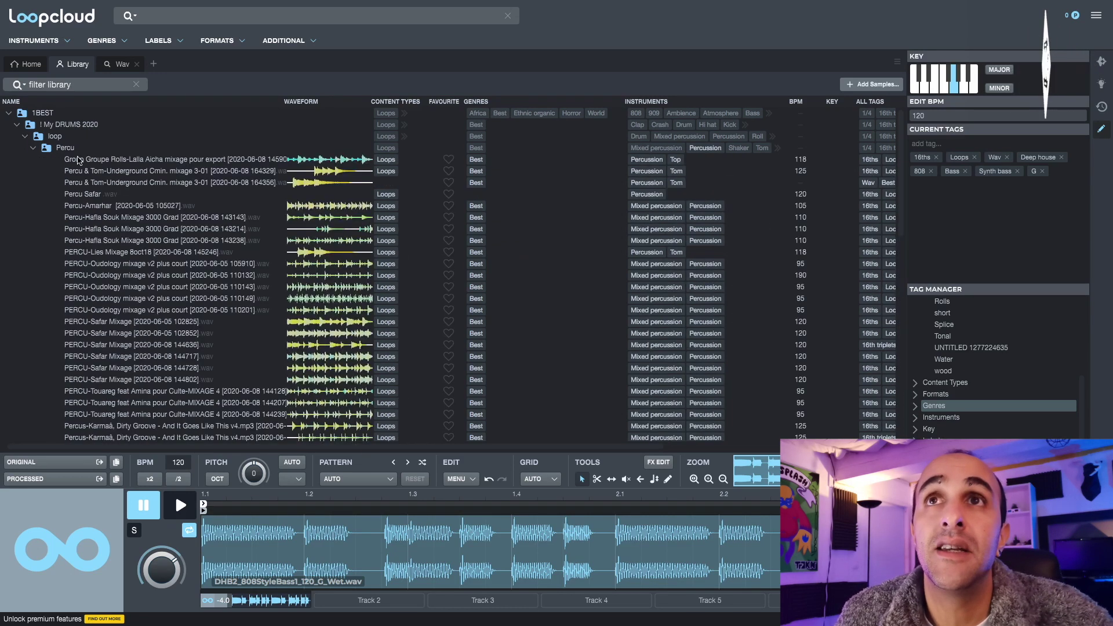
click(94, 162)
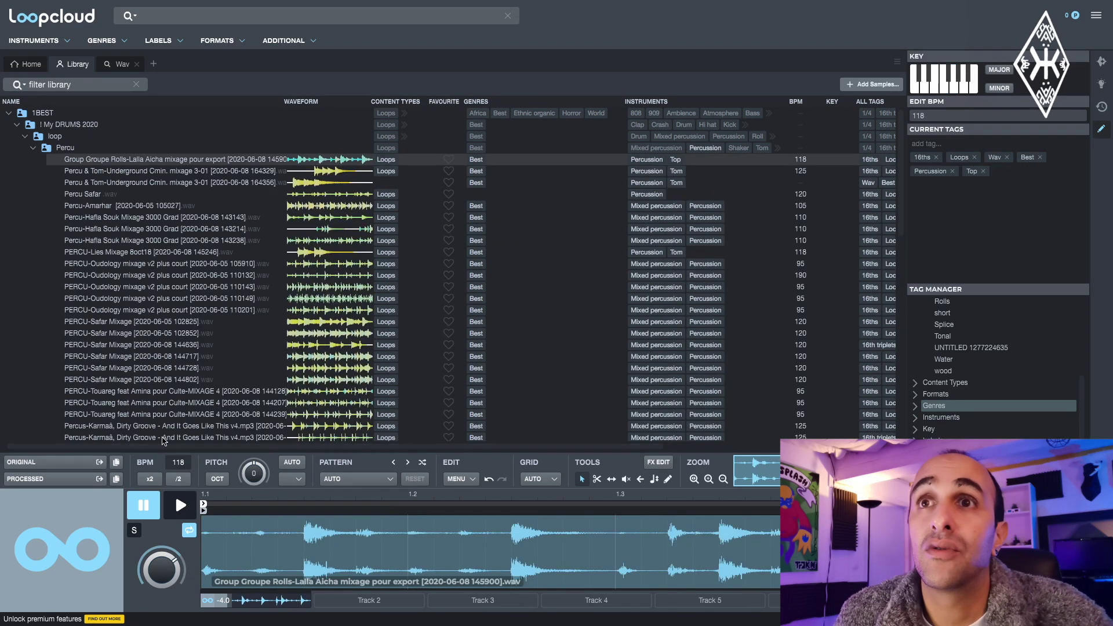
click(108, 172)
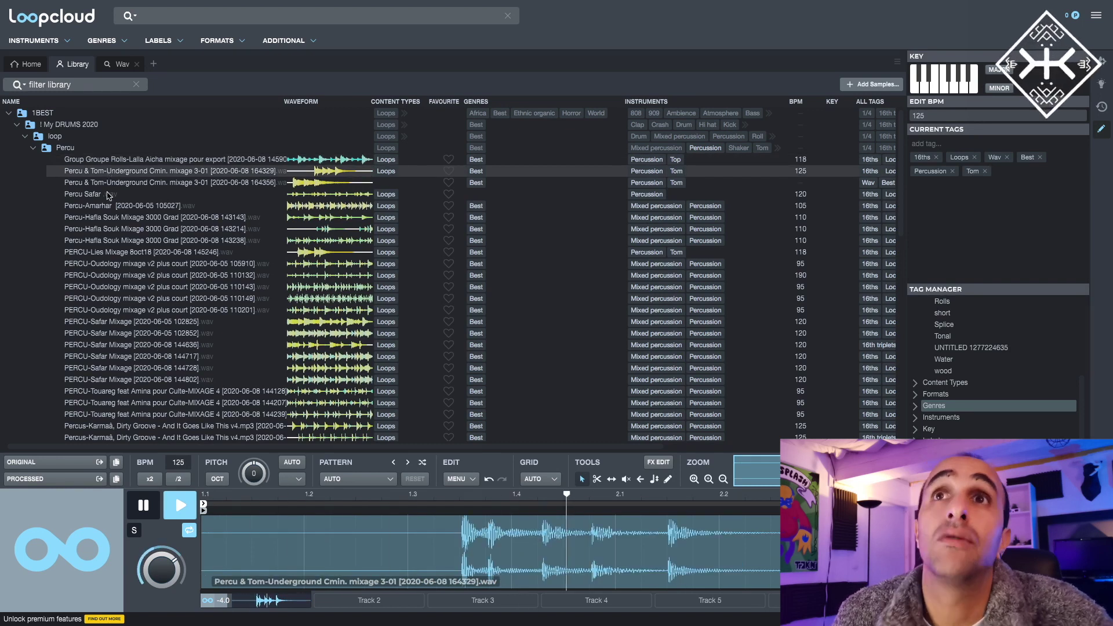
click(109, 218)
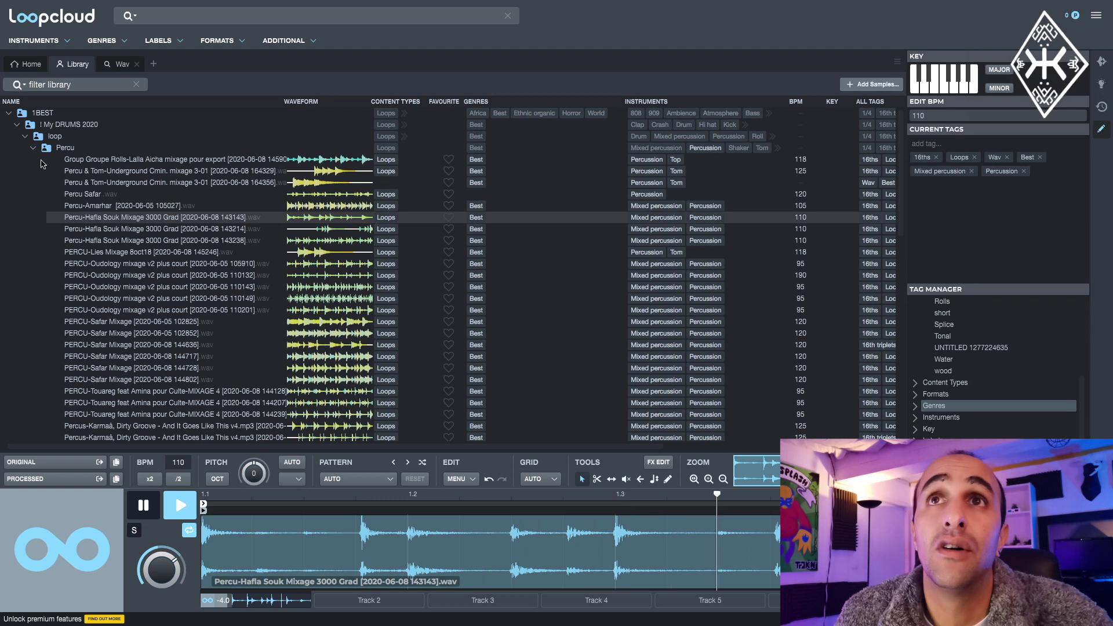
click(33, 149)
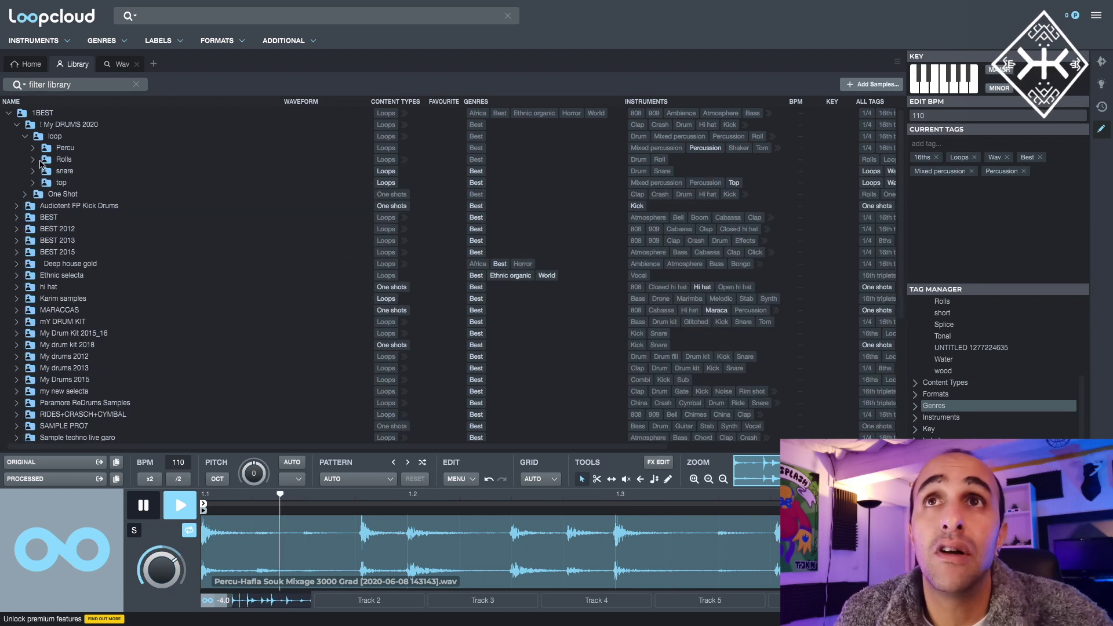
Browse through the Crash & Ride samples in the One Shot folder to preview them, and collapse the folder again.
click(45, 194)
click(46, 207)
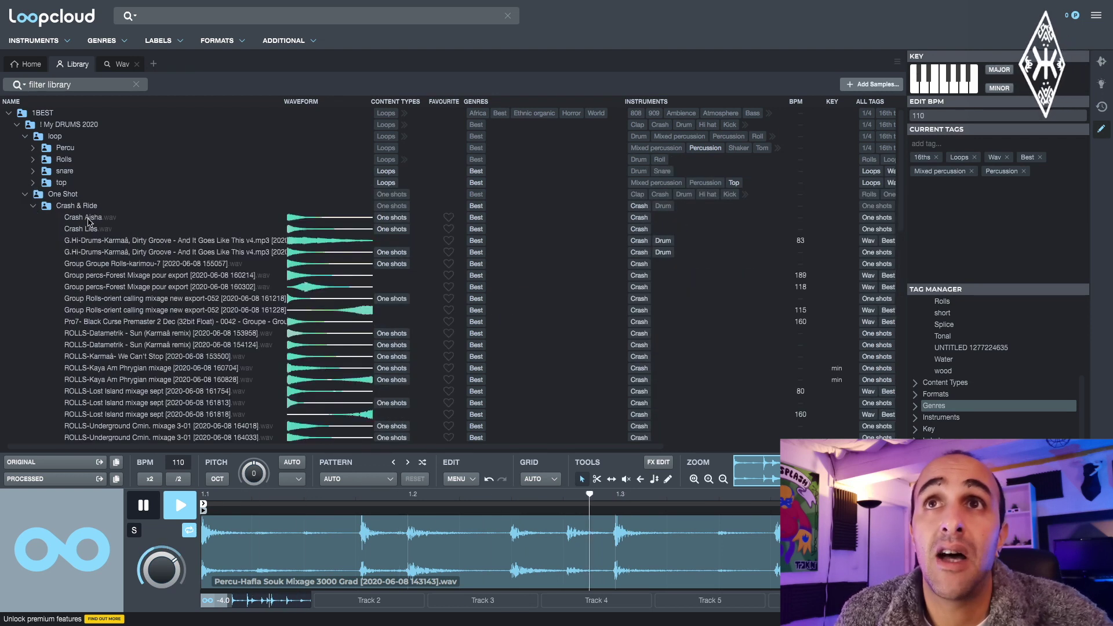
key(Down)
key(Down)
key(Down)
key(Down)
key(Down)
key(Down)
click(33, 206)
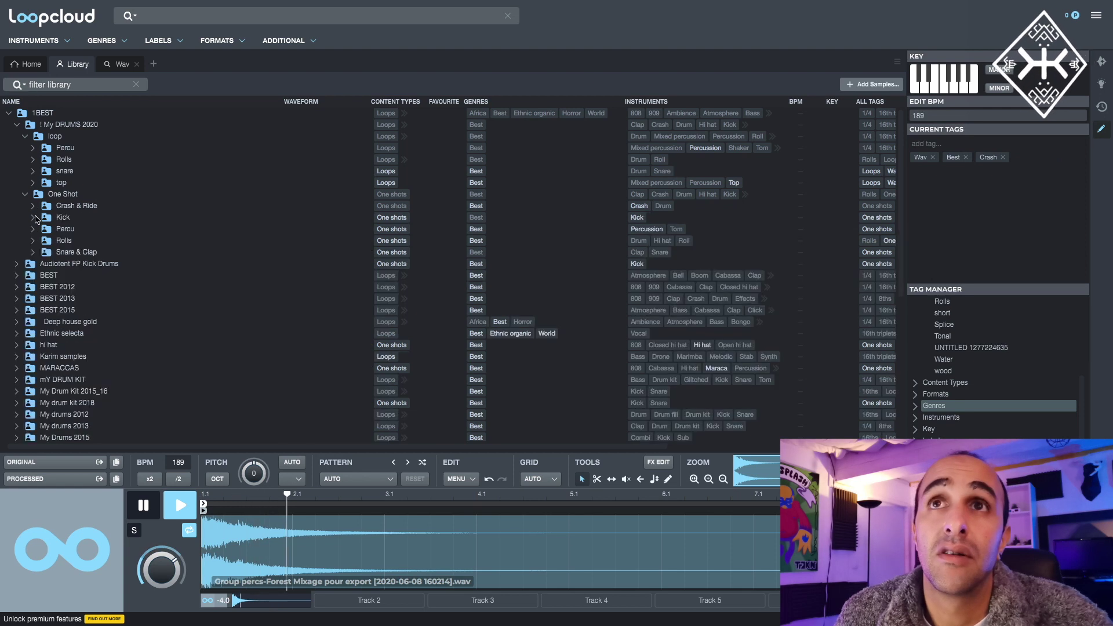
Open the One Shot > Kick folder and preview its kick samples one after another.
click(33, 217)
click(74, 242)
key(Down)
key(Down)
key(Down)
key(Down)
key(Down)
key(Down)
key(Down)
key(Down)
key(Down)
key(Down)
key(Down)
key(Down)
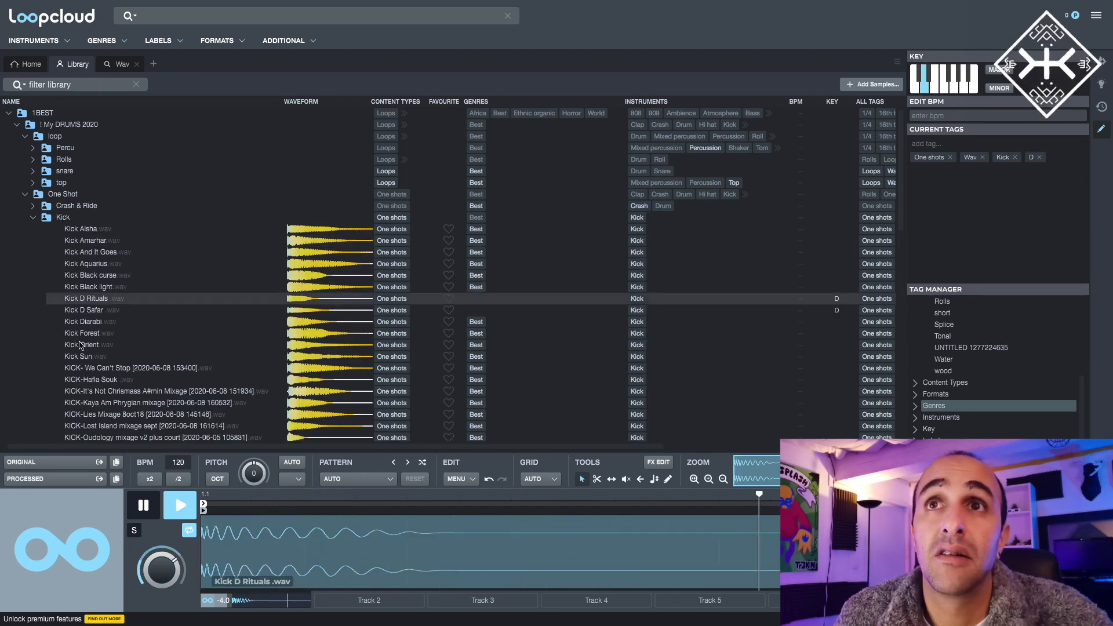
Collapse the Kick, ! My DRUMS 2020 and 1BEST folders in the library.
click(33, 217)
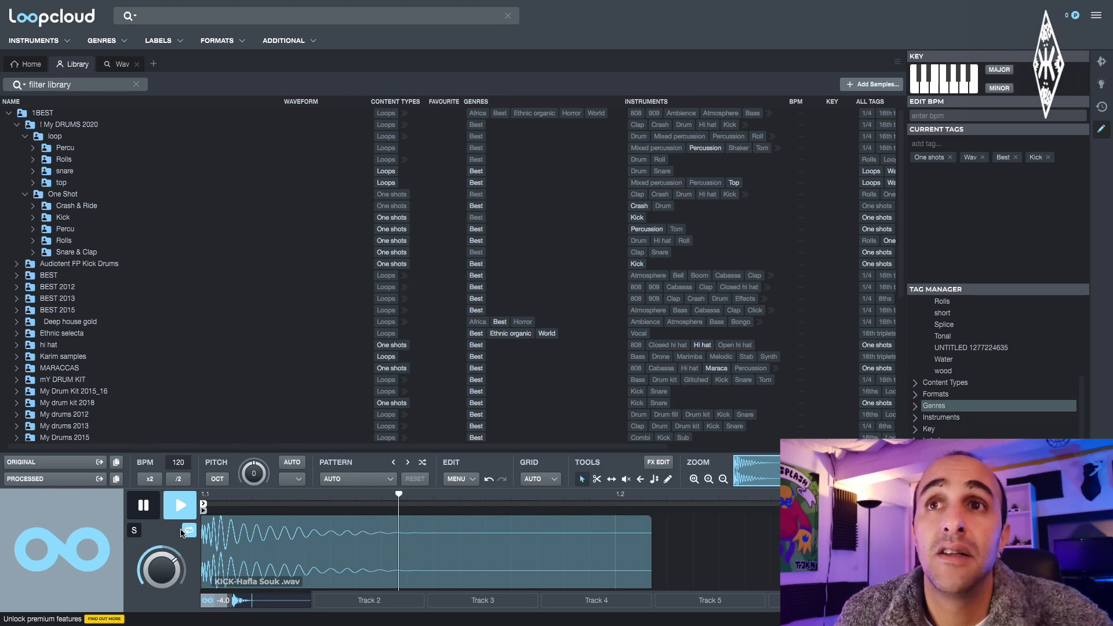
click(17, 126)
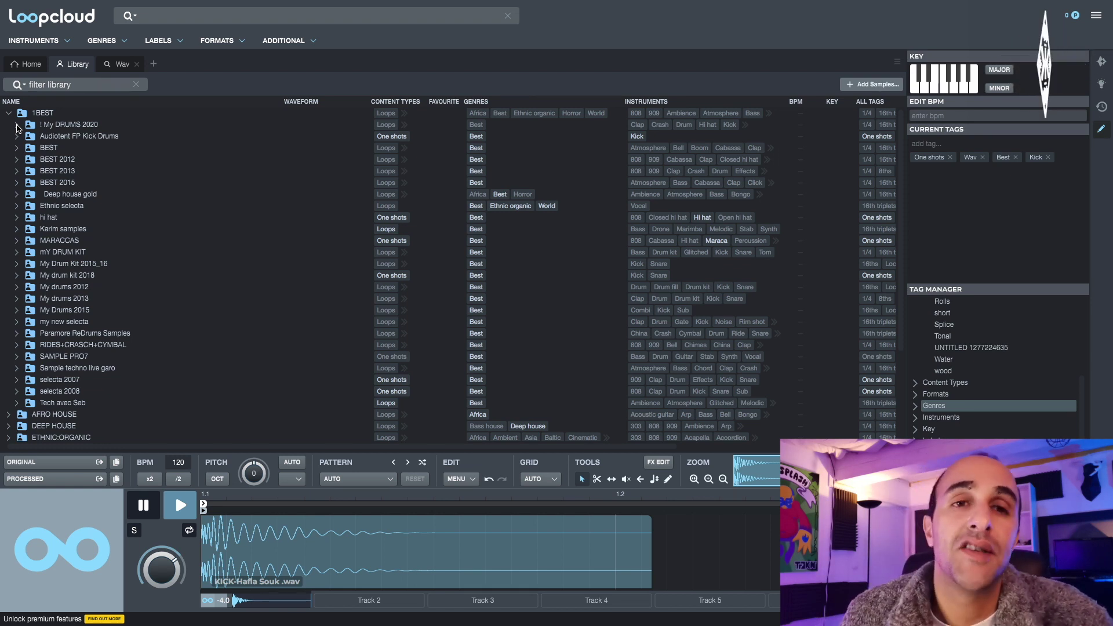
click(10, 115)
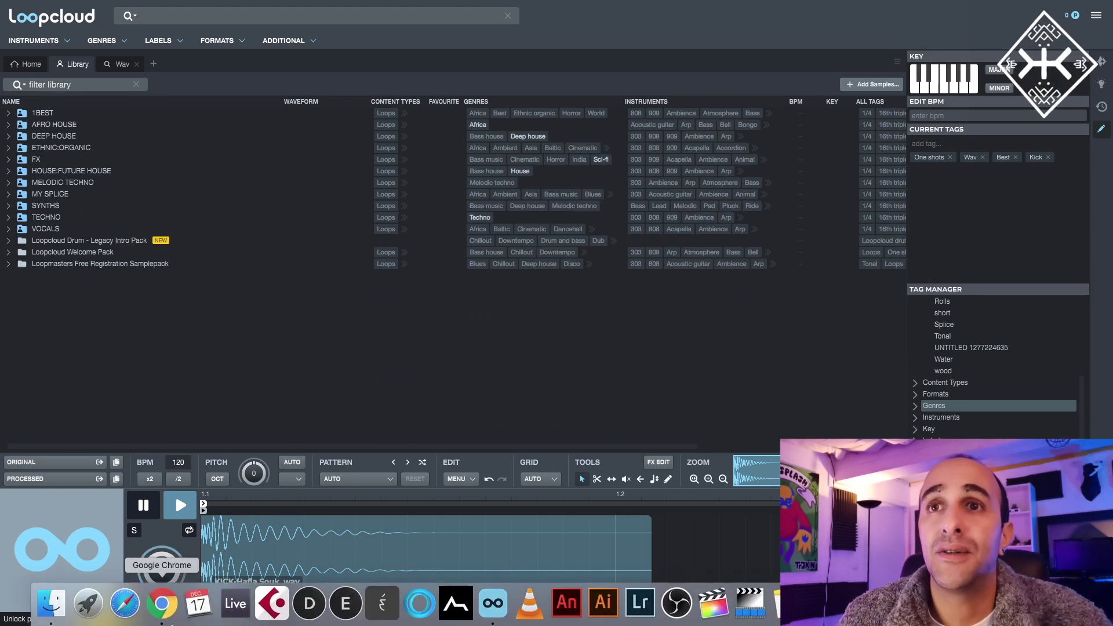
Switch to Finder and review the Samples folder's categories, including ELECTRO_HOUSE_DEEP_TEKNO, EPIC- CINEMATIC - ORCHESTRAL, ETHNIC/ORGANIC, FX and VOCALS.
click(51, 603)
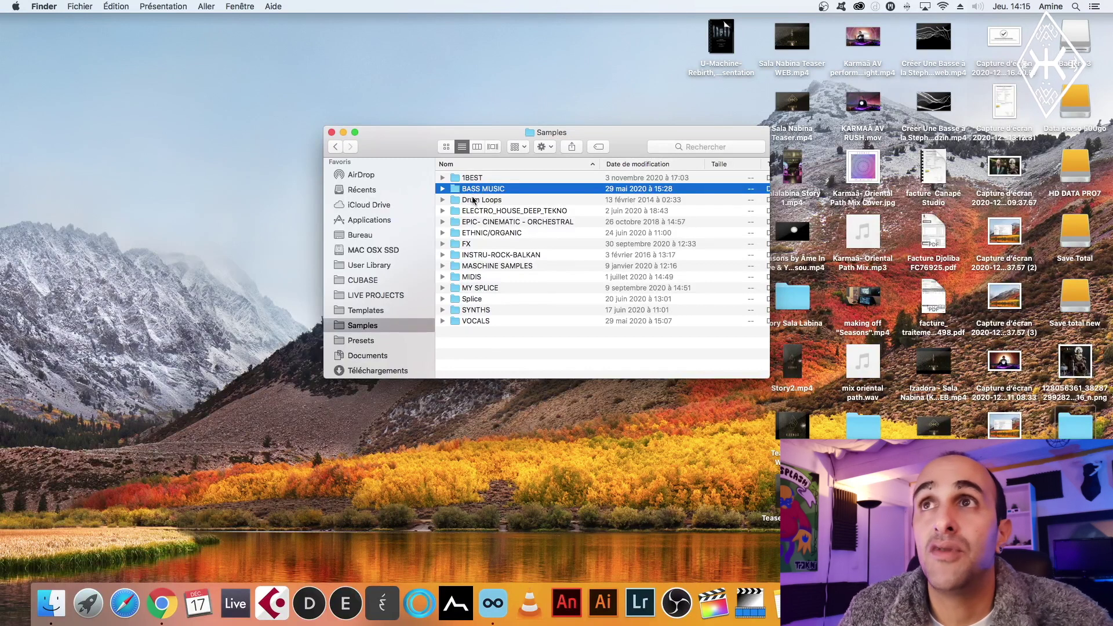
click(443, 210)
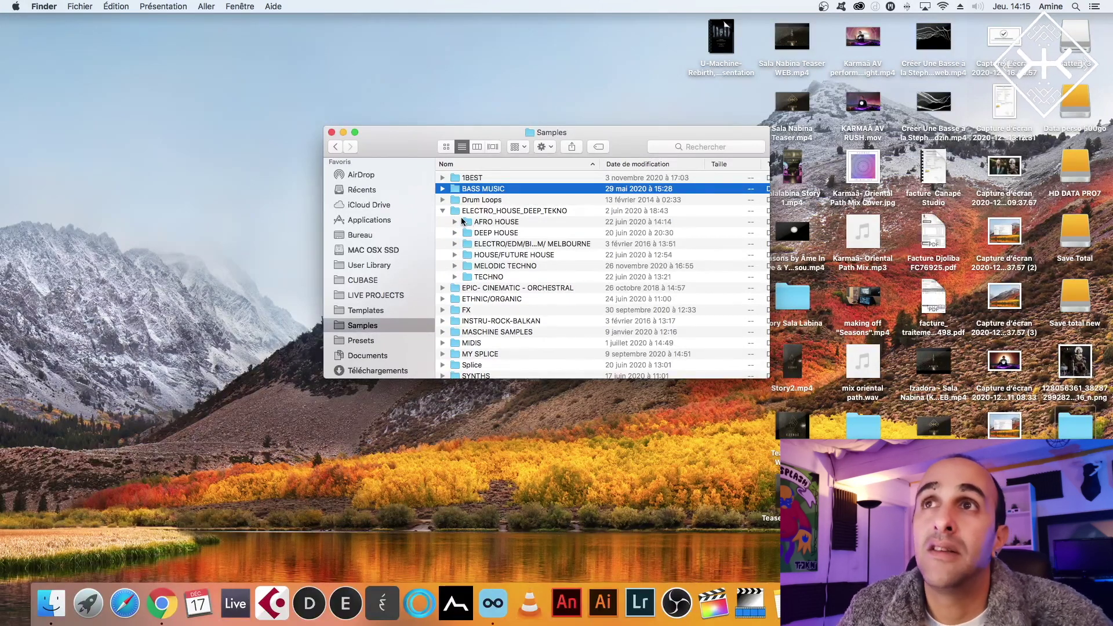
click(442, 211)
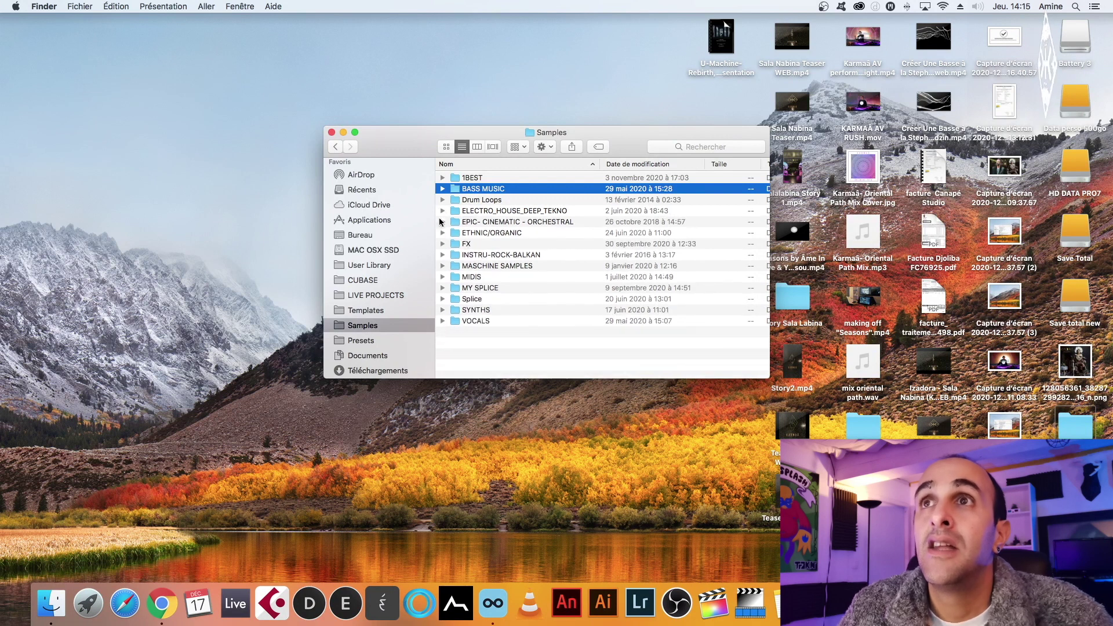
click(480, 234)
click(495, 222)
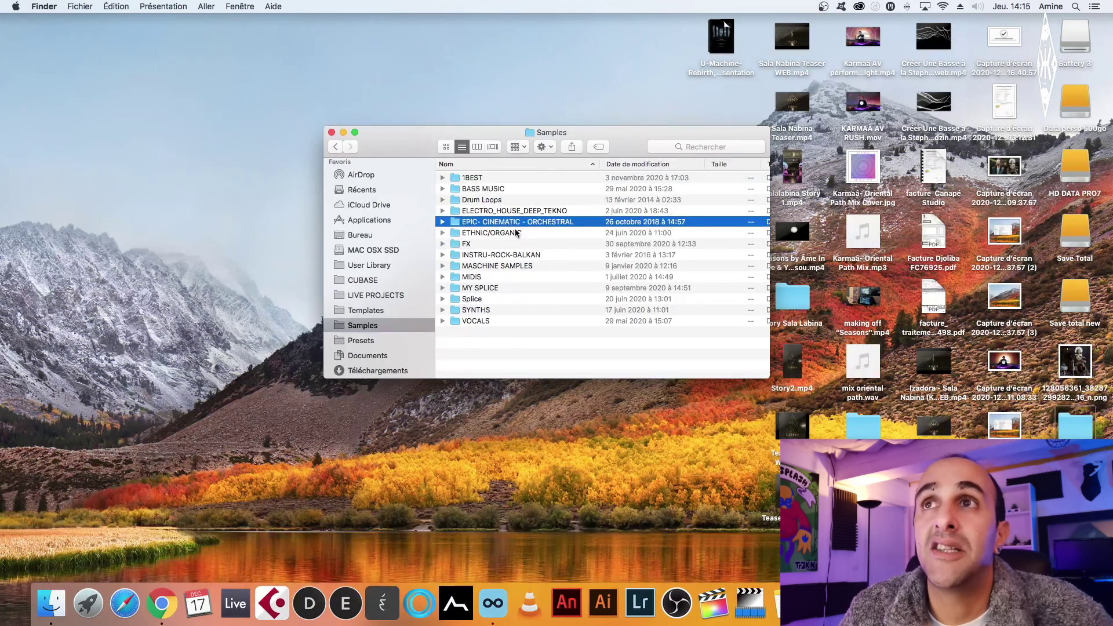
click(494, 234)
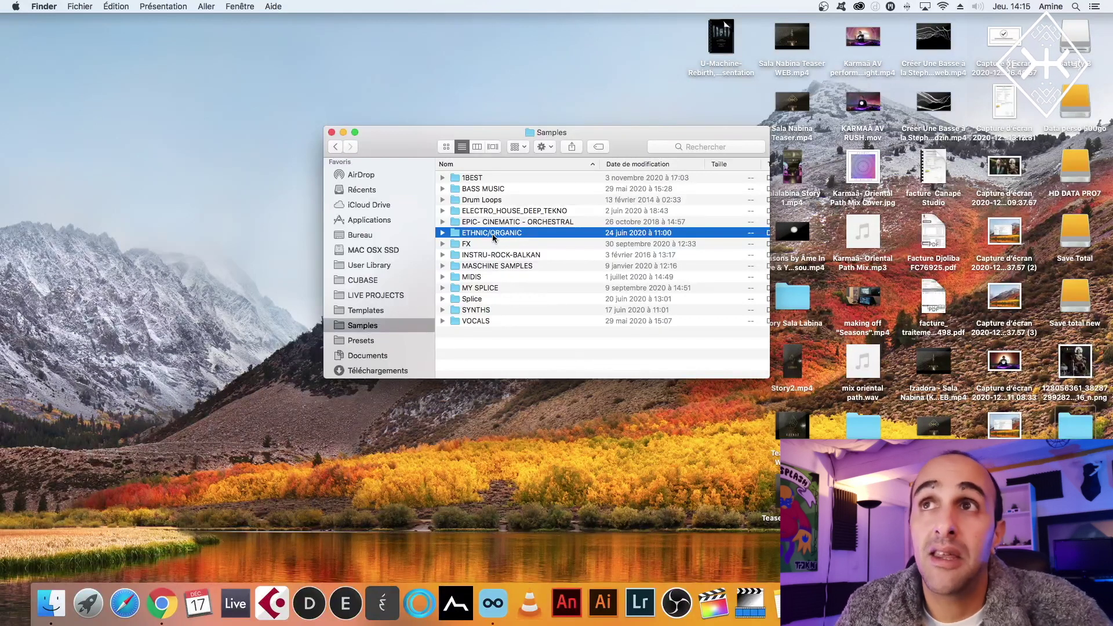
click(463, 244)
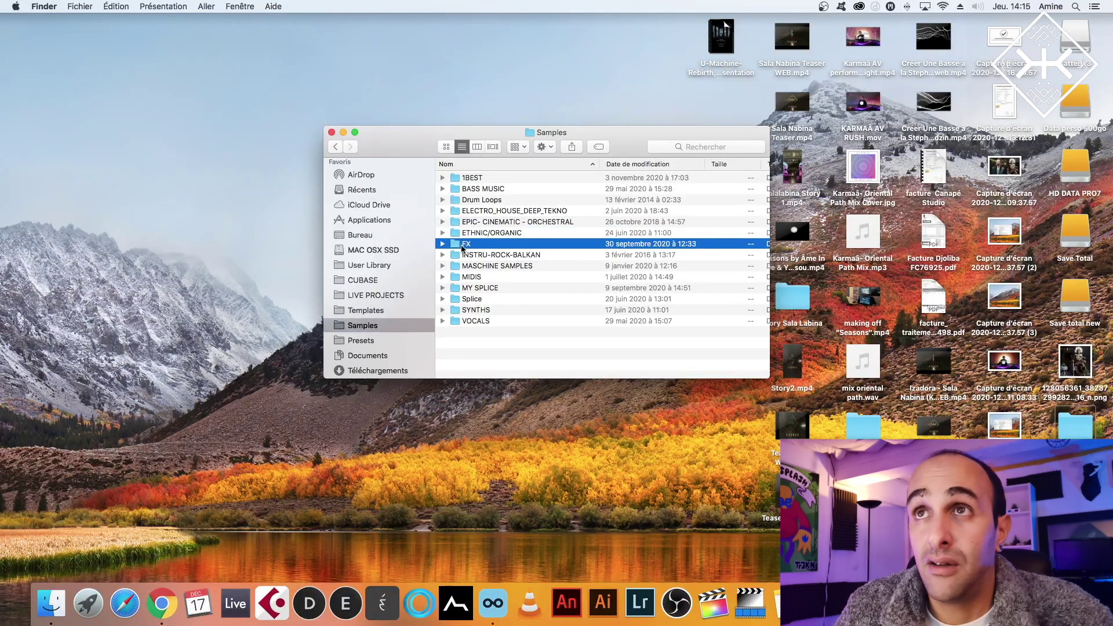
click(466, 322)
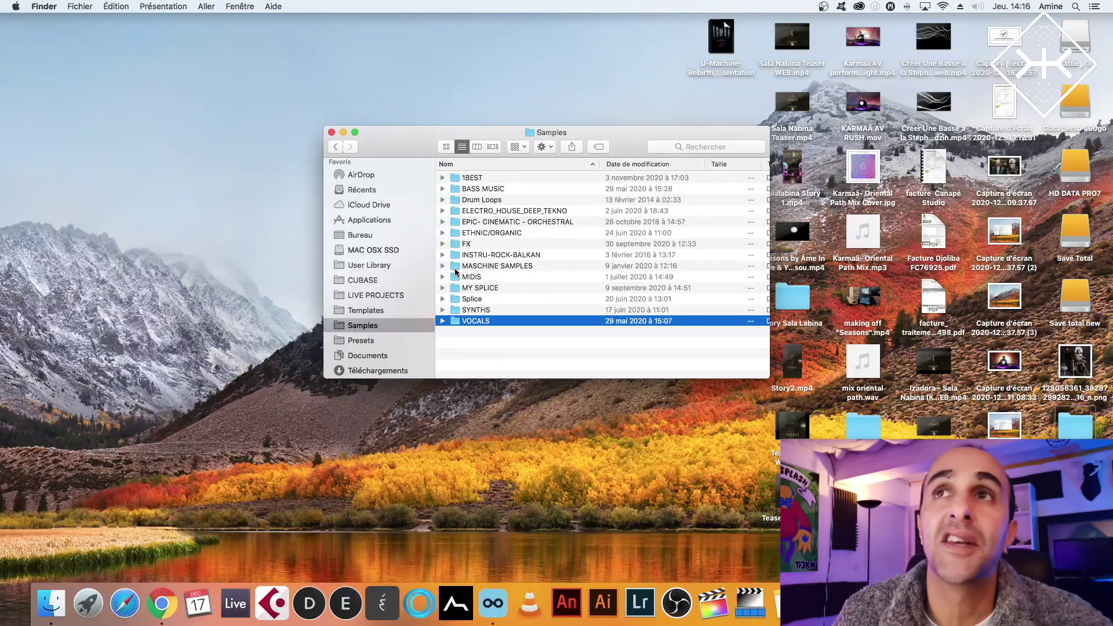
Switch back to Loopcloud and search for samples with the tags Afro house and Mixed percussion.
click(492, 597)
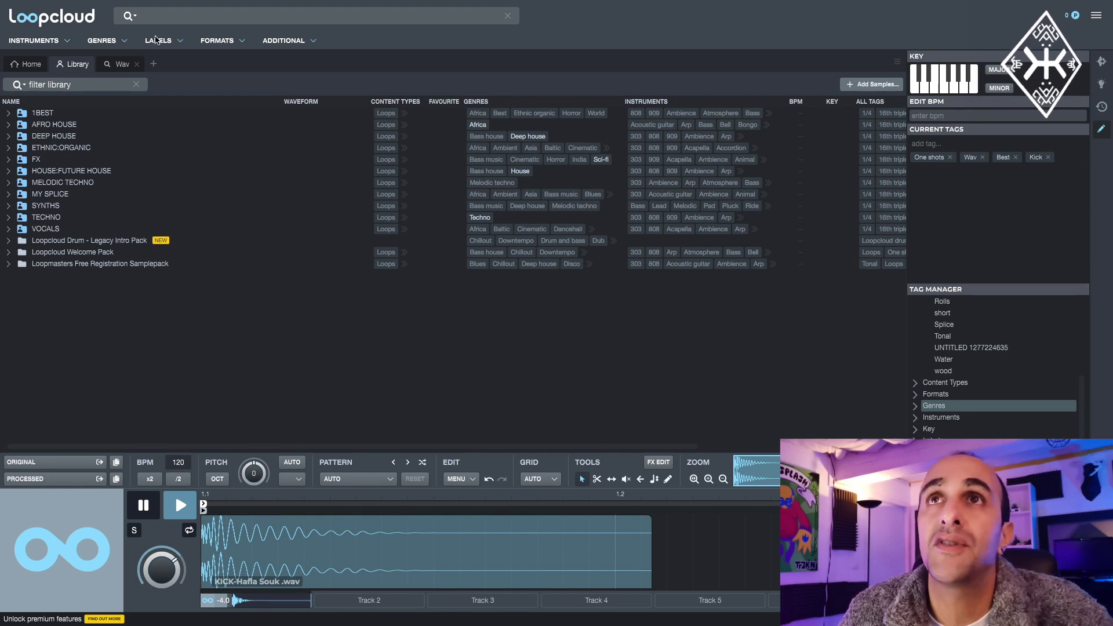
click(151, 17)
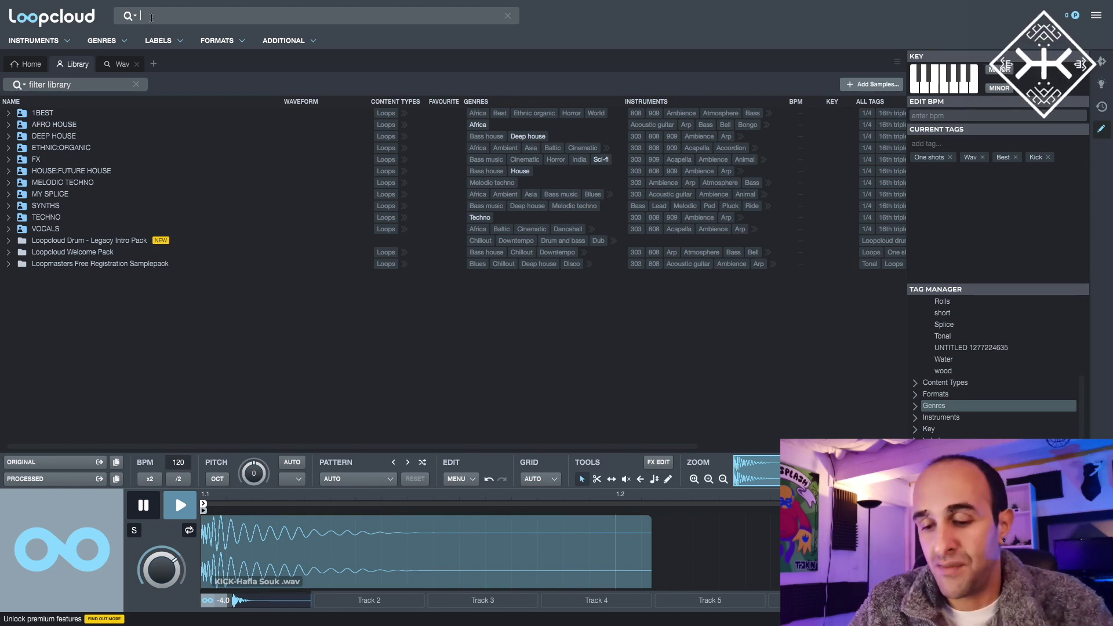
text(afro house)
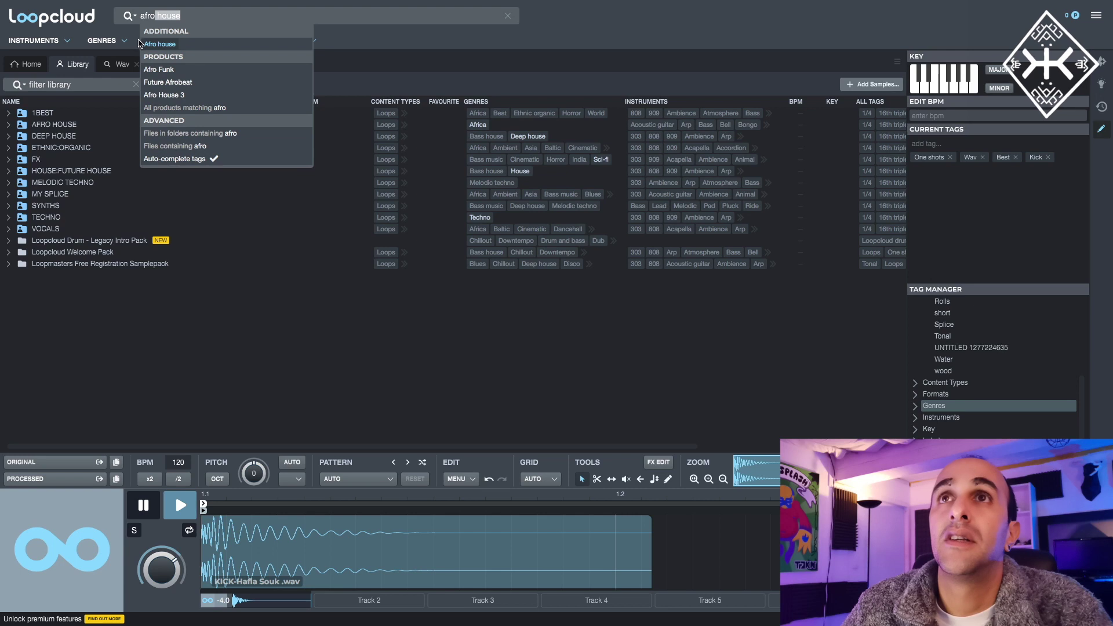
click(155, 44)
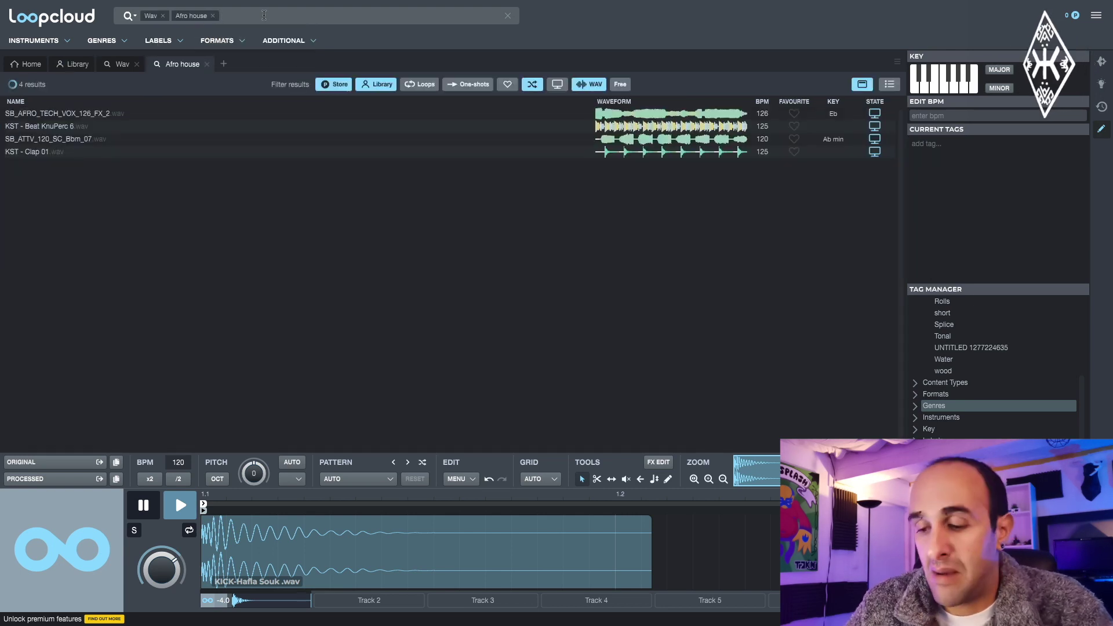
text(percu)
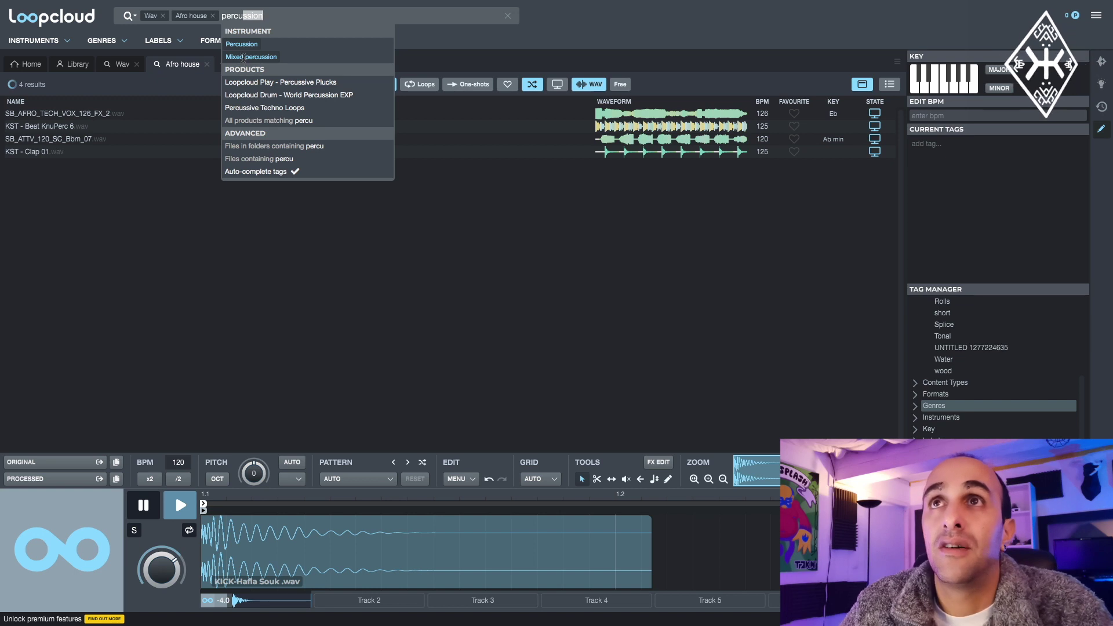
click(246, 58)
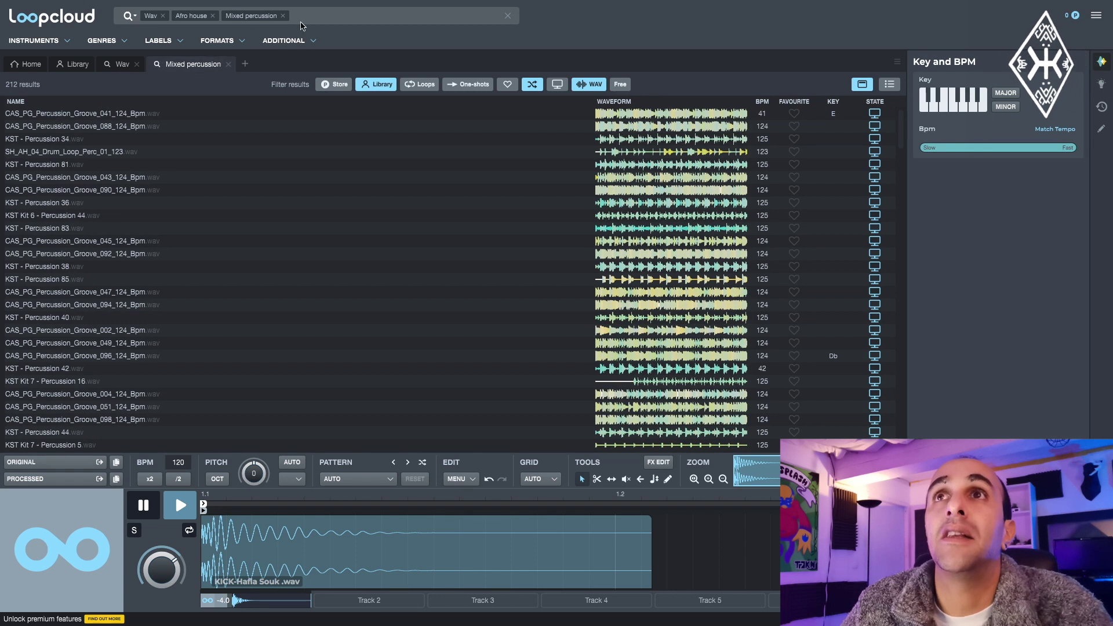
Narrow the sample search to 120 bpm +/- 5 and to loops only.
text(120)
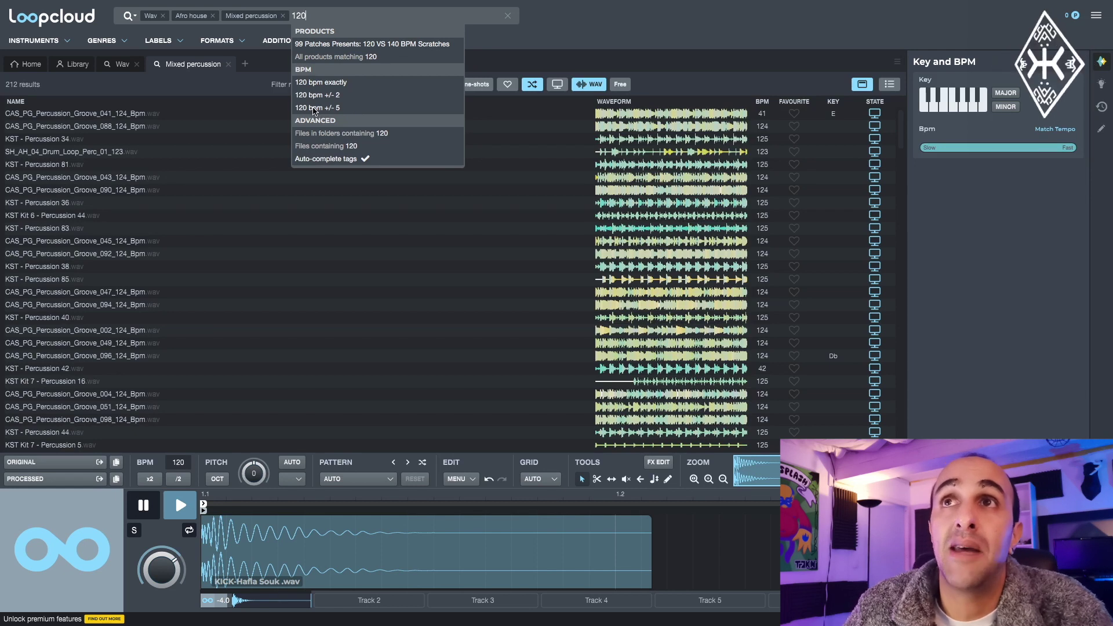
click(319, 107)
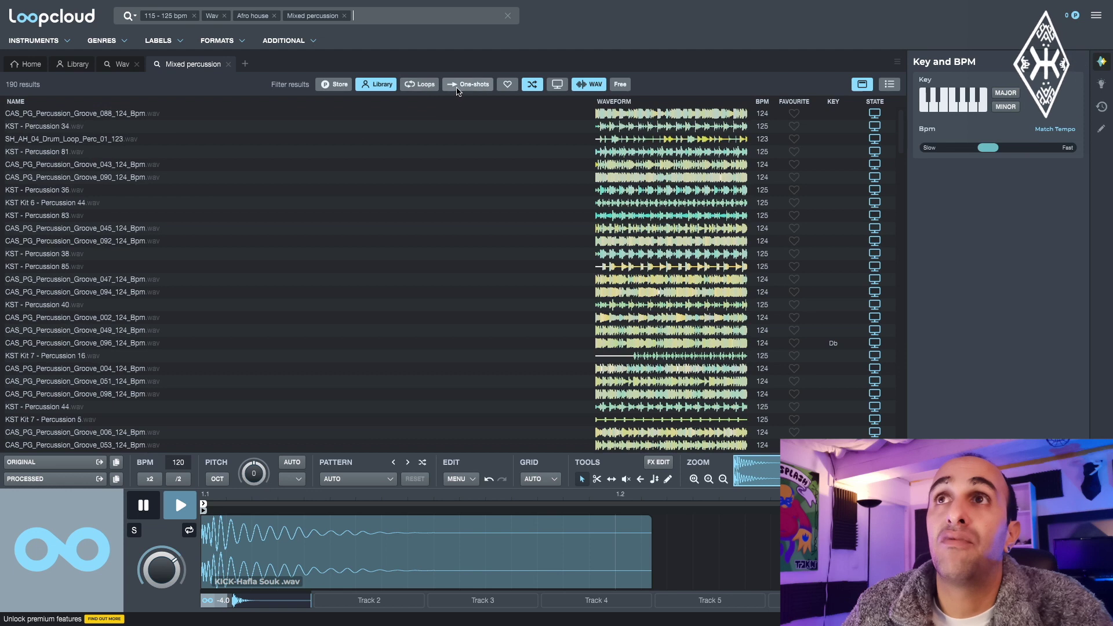
click(418, 84)
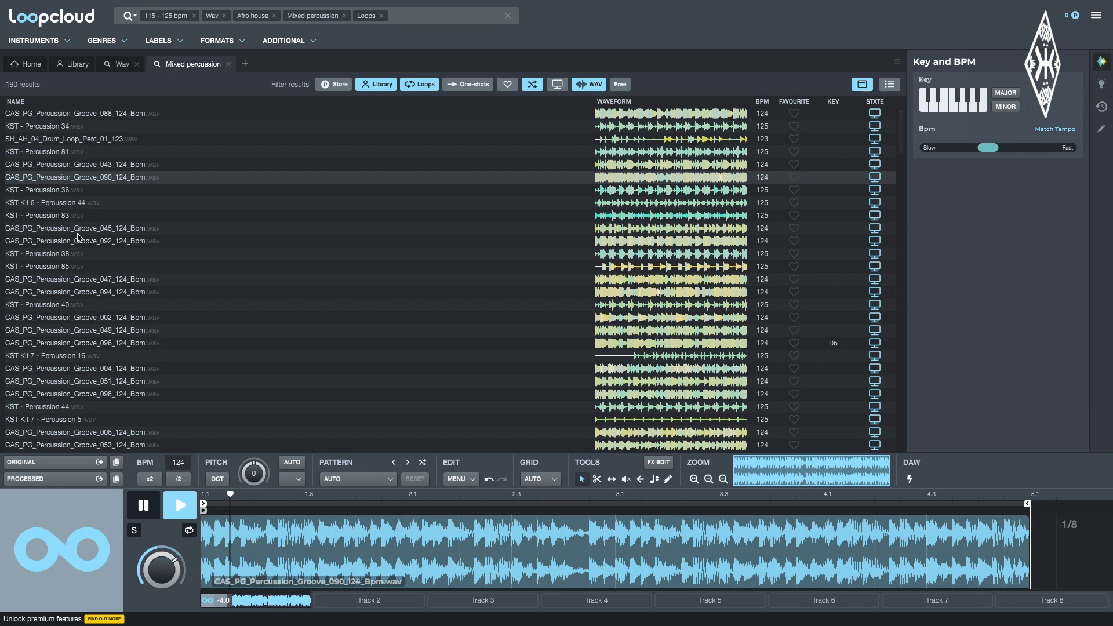
Preview the loops CAS_PG_Percussion_Groove_045_124_Bpm and CAS_PG_Percussion_Groove_094_124_Bpm from the filtered results.
key(space)
click(84, 232)
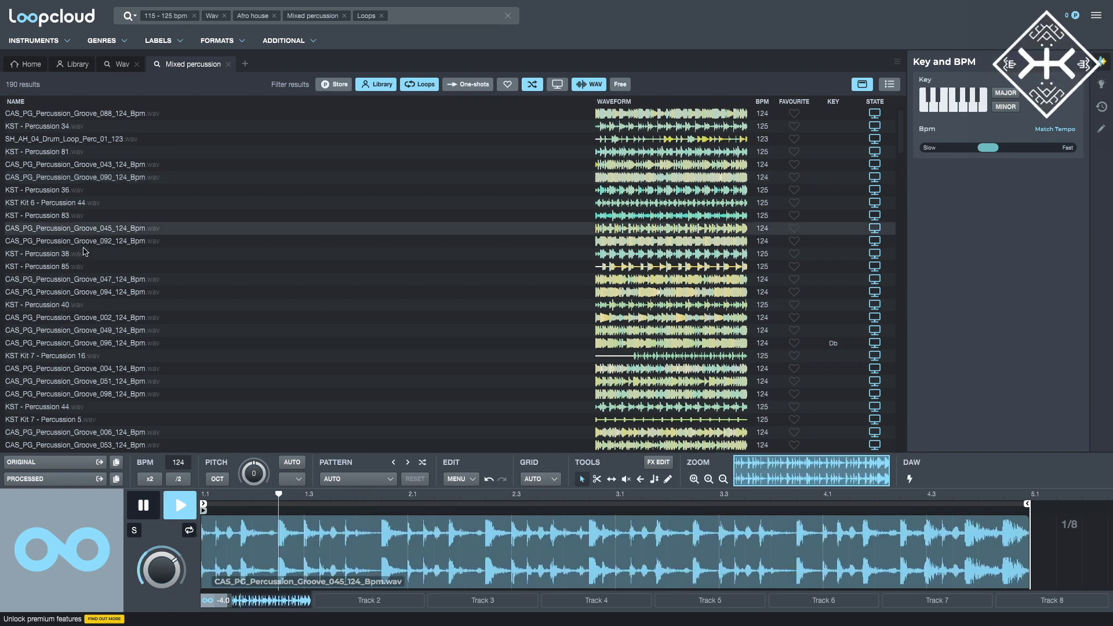
click(74, 294)
key(space)
key(space)
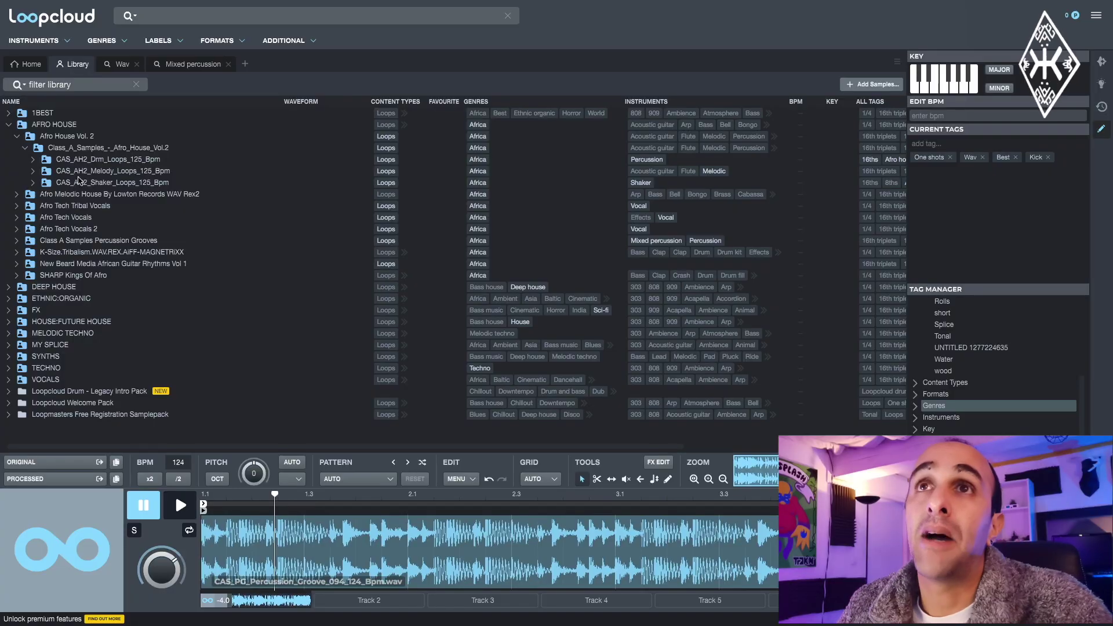
Expand the CAS_AH2_Drm_Loops_125_Bpm folder in the library and select the loop CAS_AH2_Dr_Lp_125_Bpm_38.
click(33, 162)
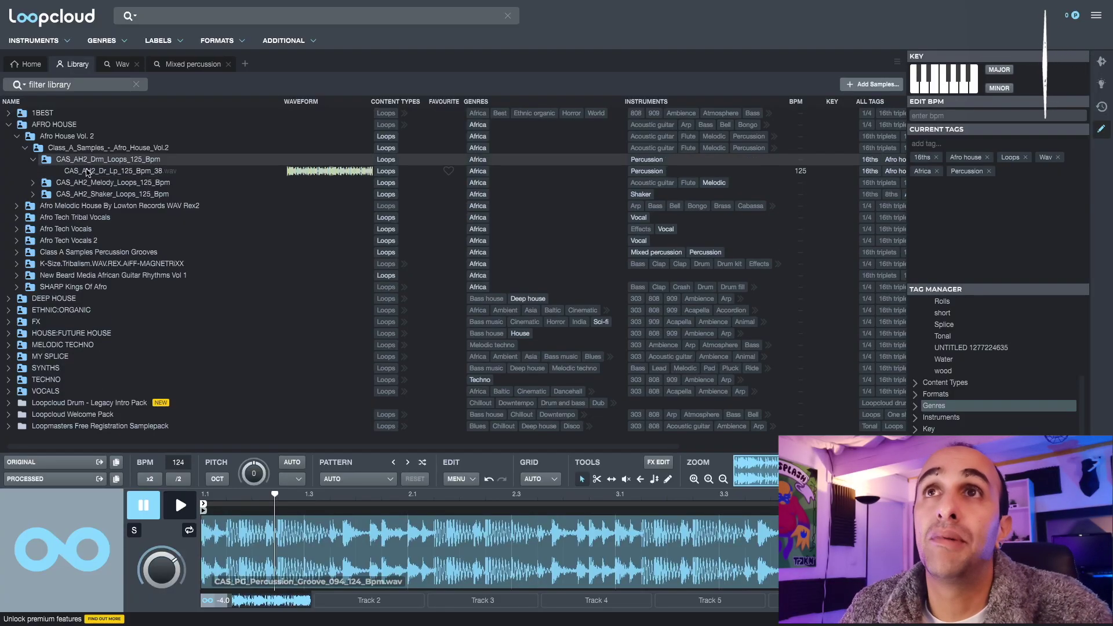
click(88, 172)
Examine the Additional category's tags and its subtag and shortcut options in the Tag Manager, and collapse the category.
mouse_move(964, 300)
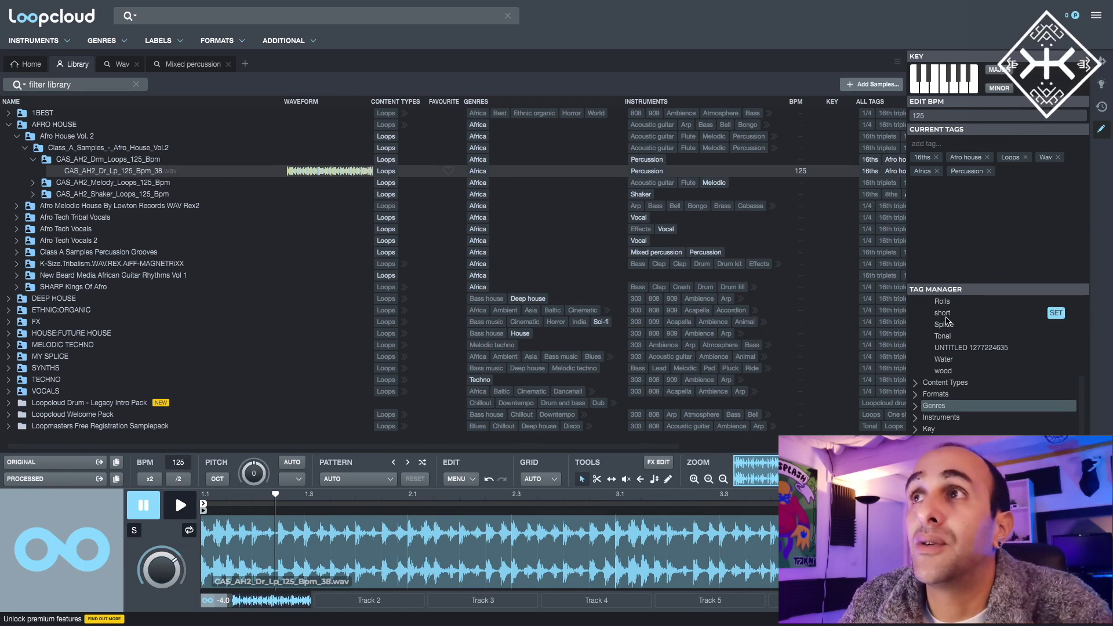
scroll(946, 322, up, 5)
click(923, 306)
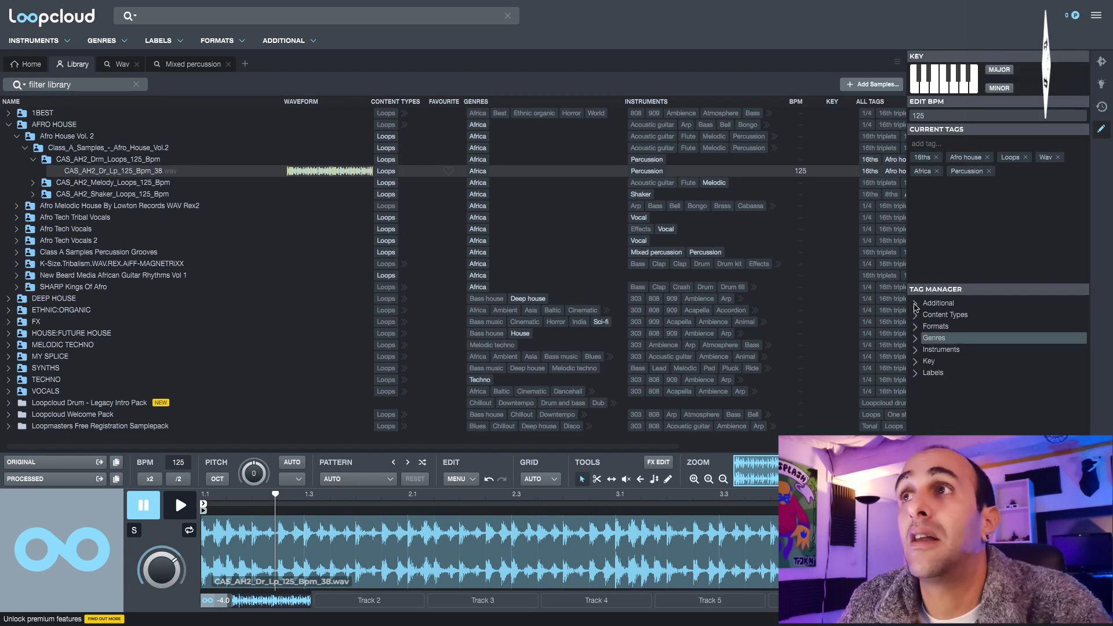
click(917, 306)
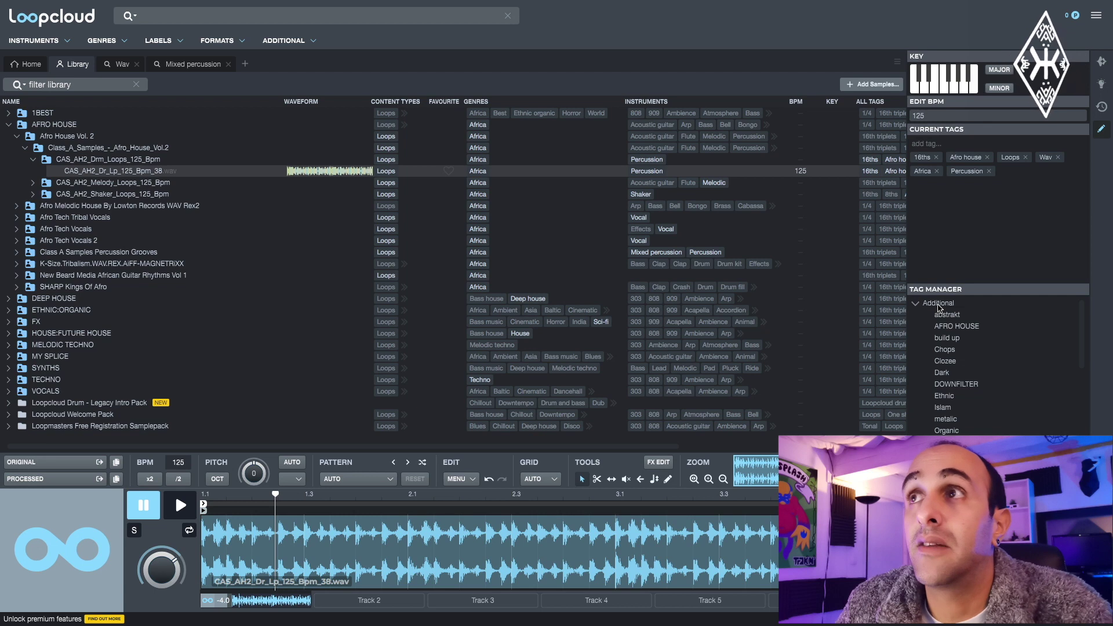
right_click(939, 307)
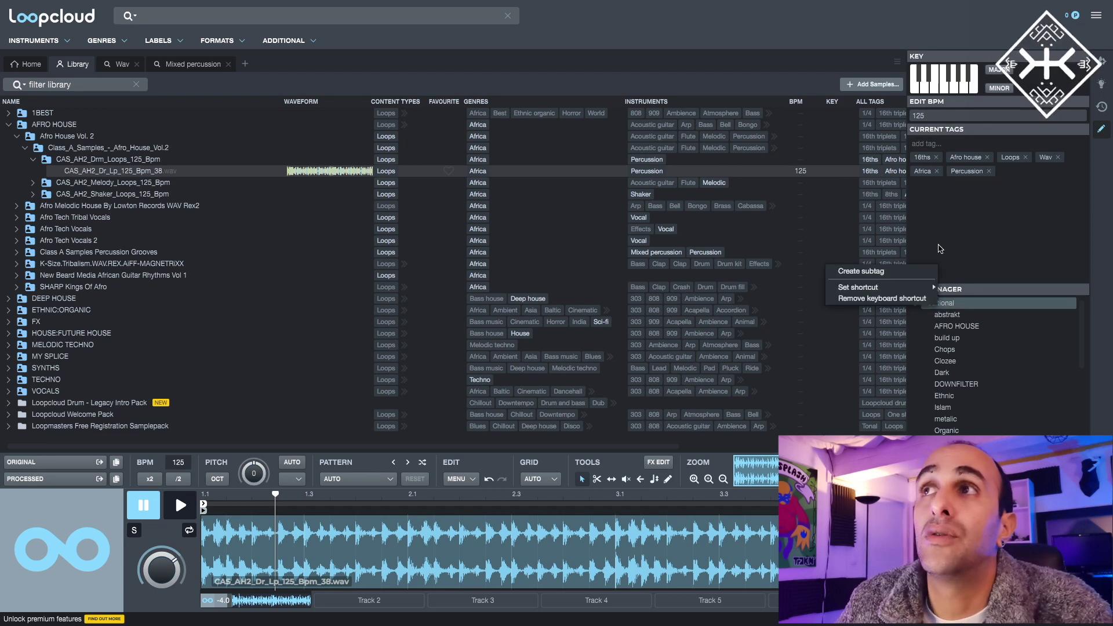
click(937, 249)
click(916, 305)
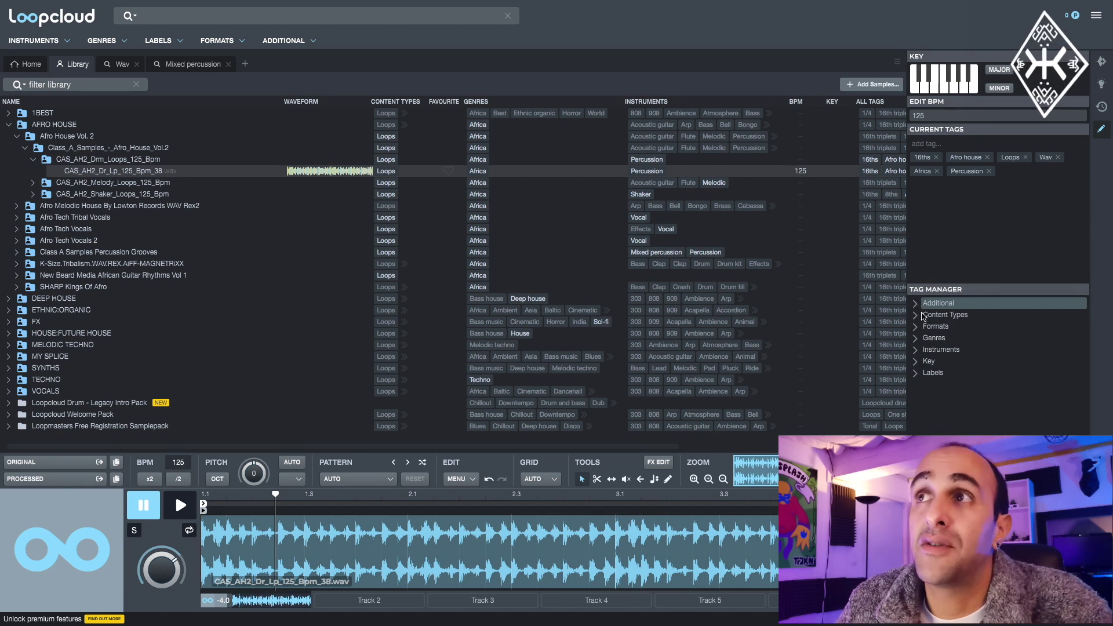
Examine the tags under the Content Types and Formats categories in the Tag Manager, and collapse Formats.
click(916, 315)
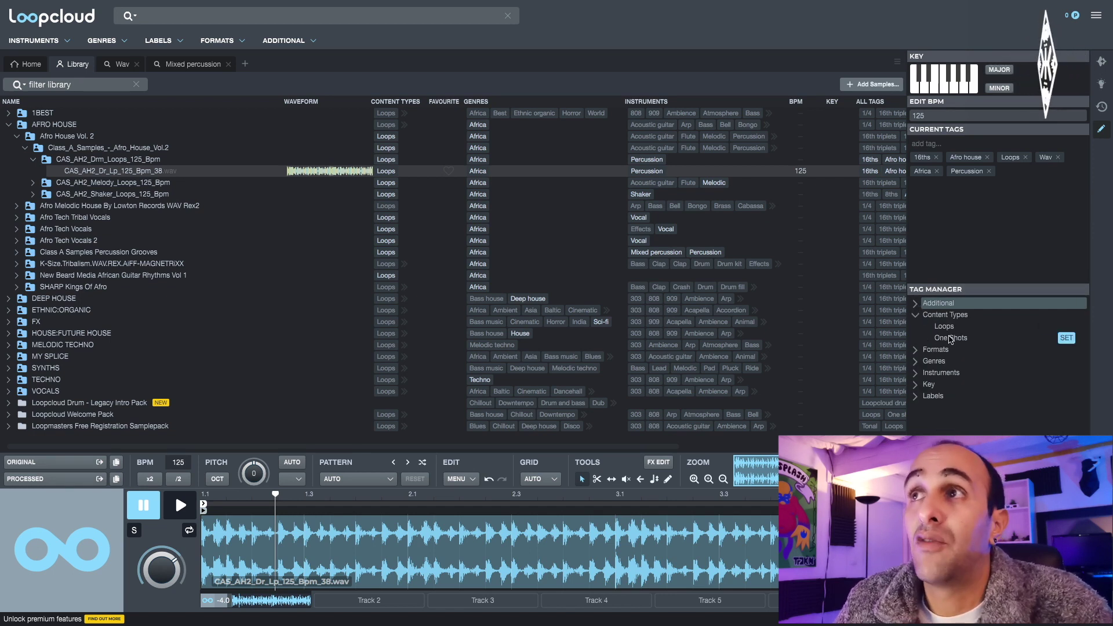
mouse_move(945, 328)
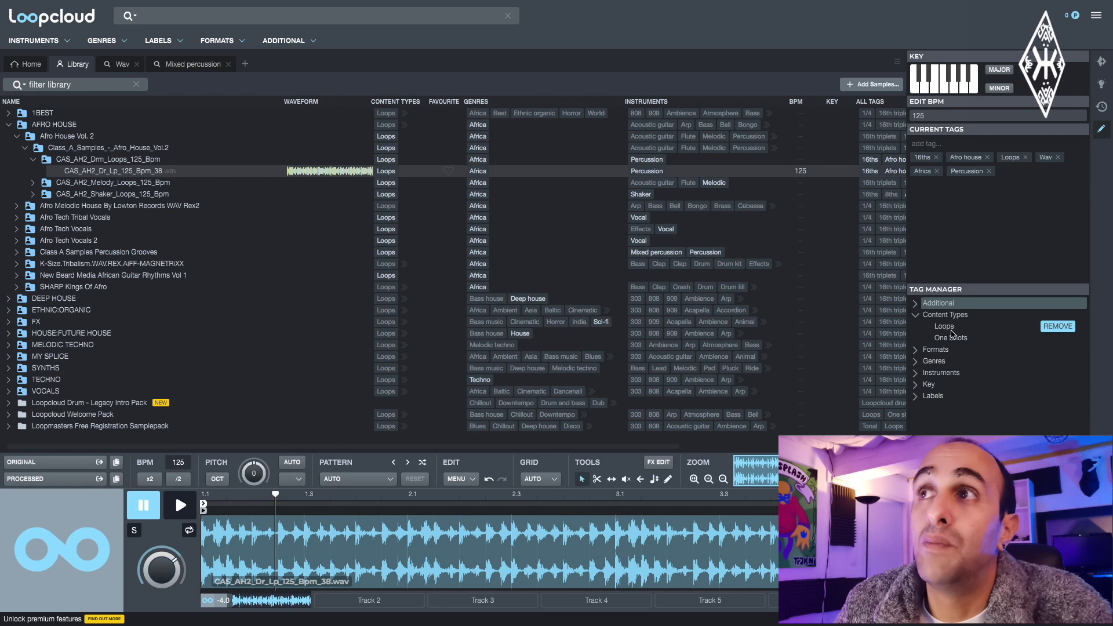
click(916, 350)
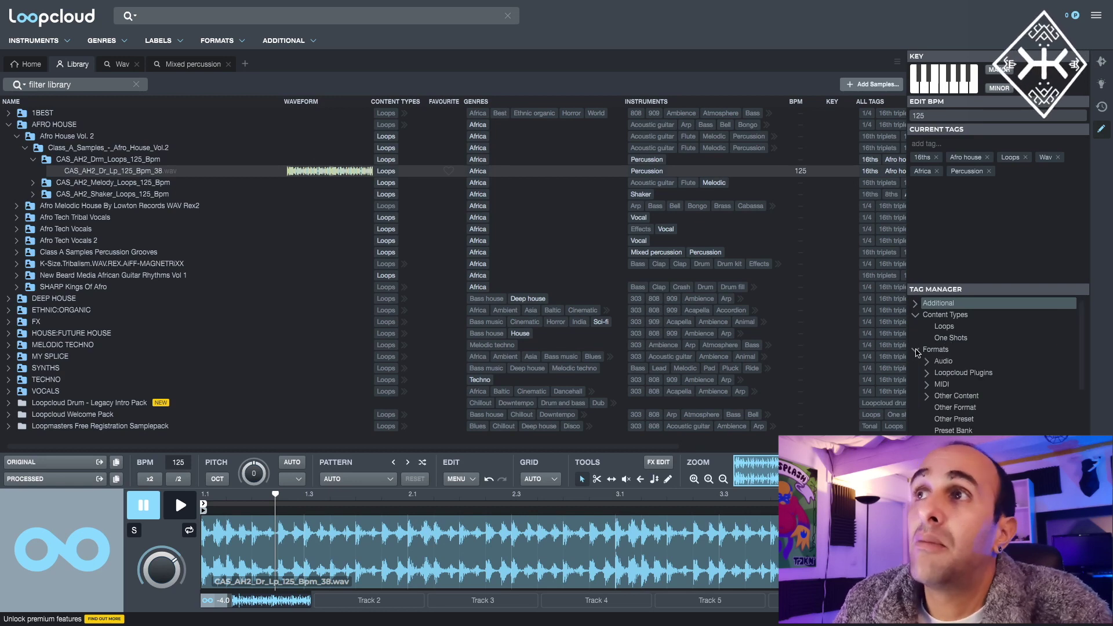
click(916, 351)
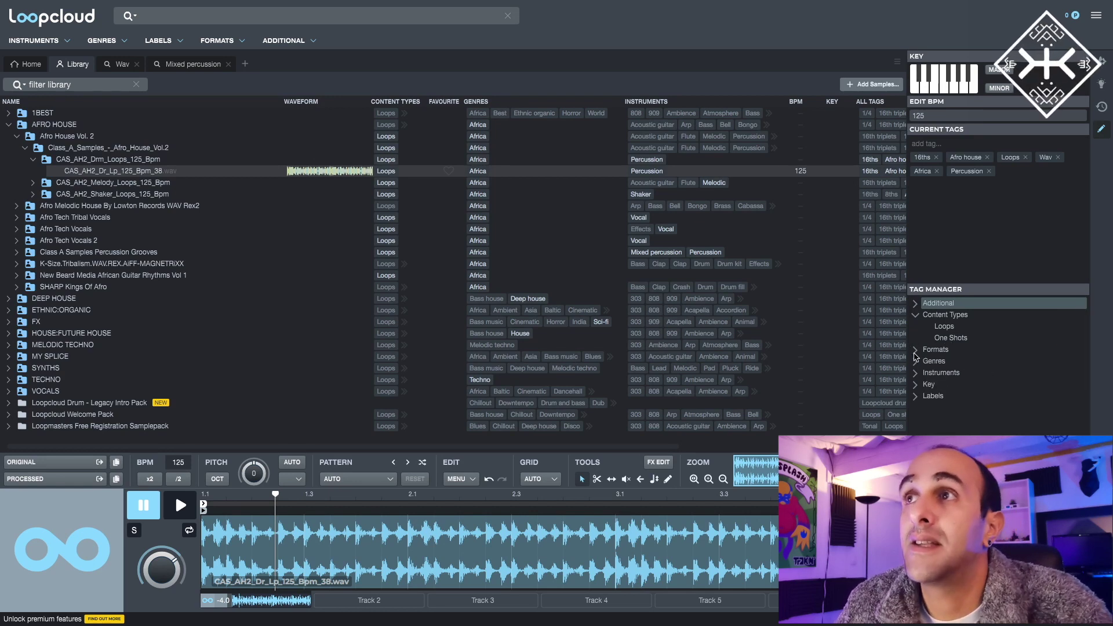
Look through the genre tags in the Tag Manager's Genres category, including ETHNIC:ORGANIC, and collapse the category.
click(916, 361)
scroll(935, 362, down, 2)
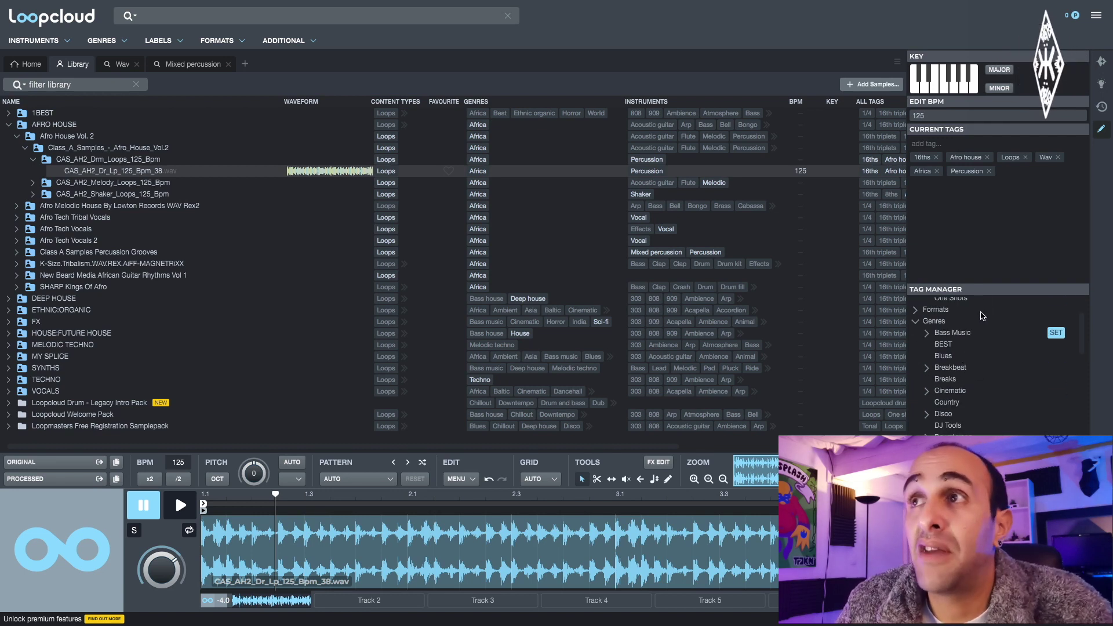
scroll(974, 372, down, 1)
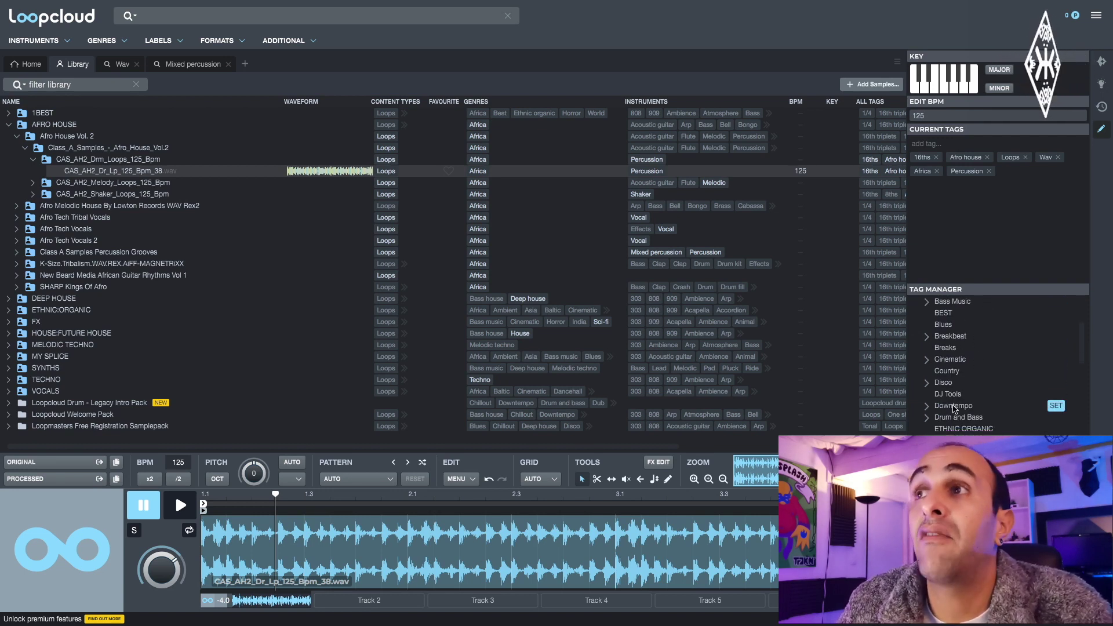
scroll(957, 403, down, 3)
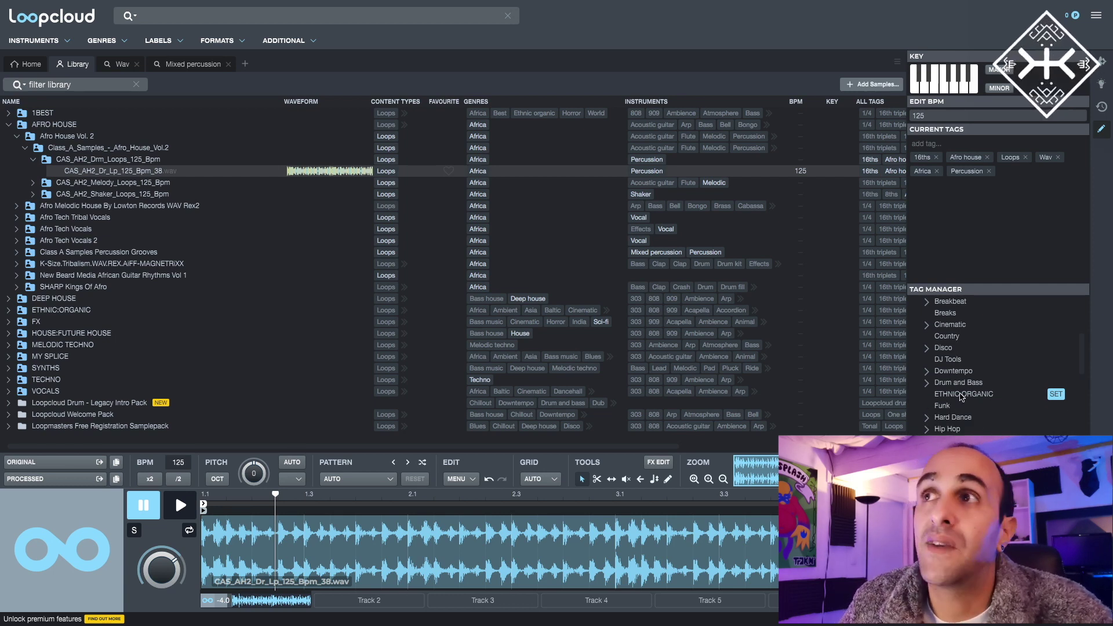
scroll(927, 348, up, 5)
click(919, 338)
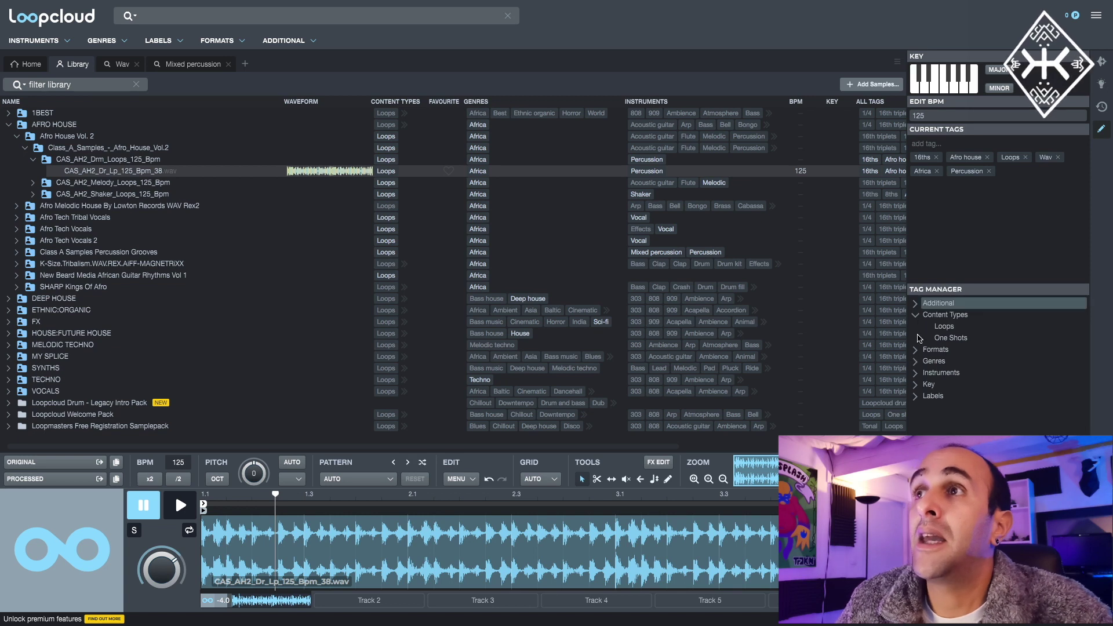
Expand the Guitar group in the Tag Manager's Instruments category and look through its subtags.
click(916, 373)
scroll(924, 374, down, 1)
scroll(926, 375, down, 1)
click(927, 373)
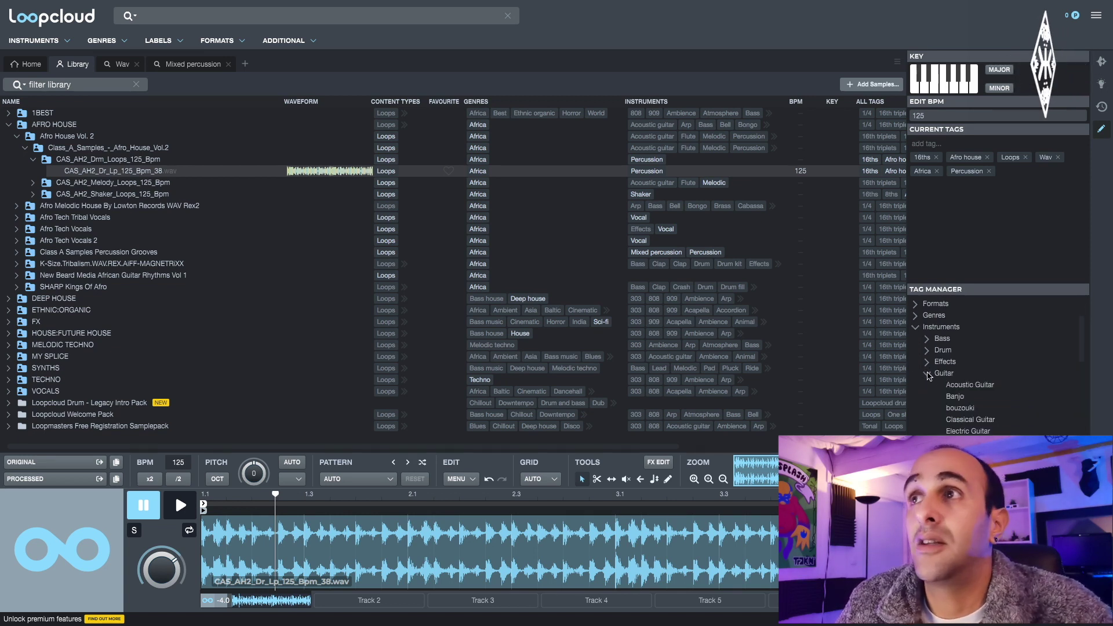
scroll(965, 392, down, 3)
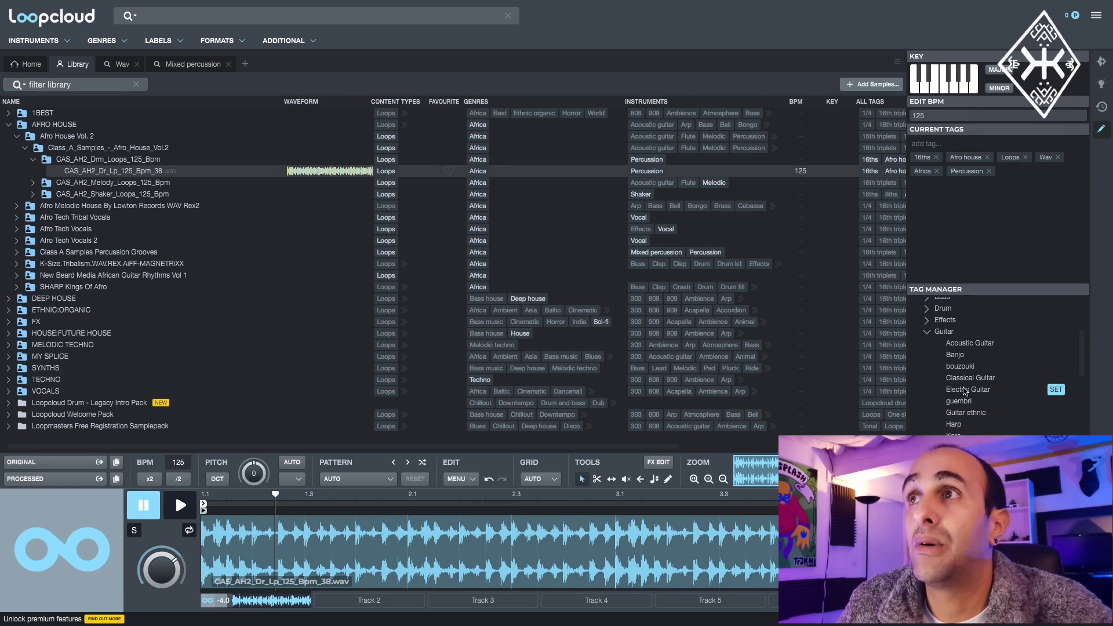
scroll(968, 389, down, 2)
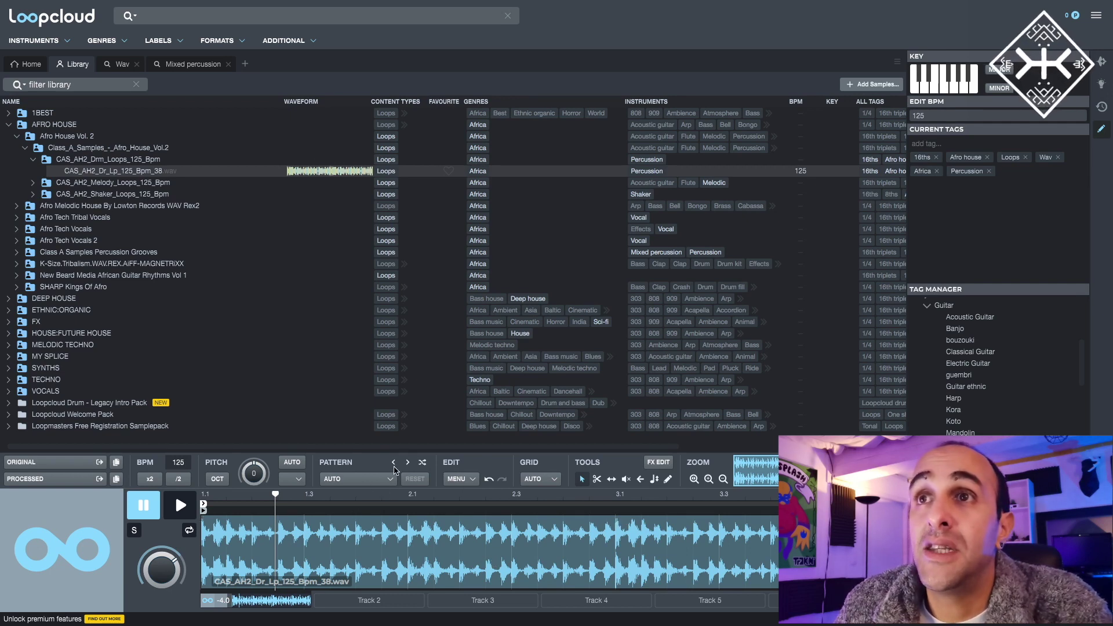
Apply the Arpeggio 1 FX pattern to the loaded loop CAS_AH2_Dr_Lp_125_Bpm_38.
click(407, 463)
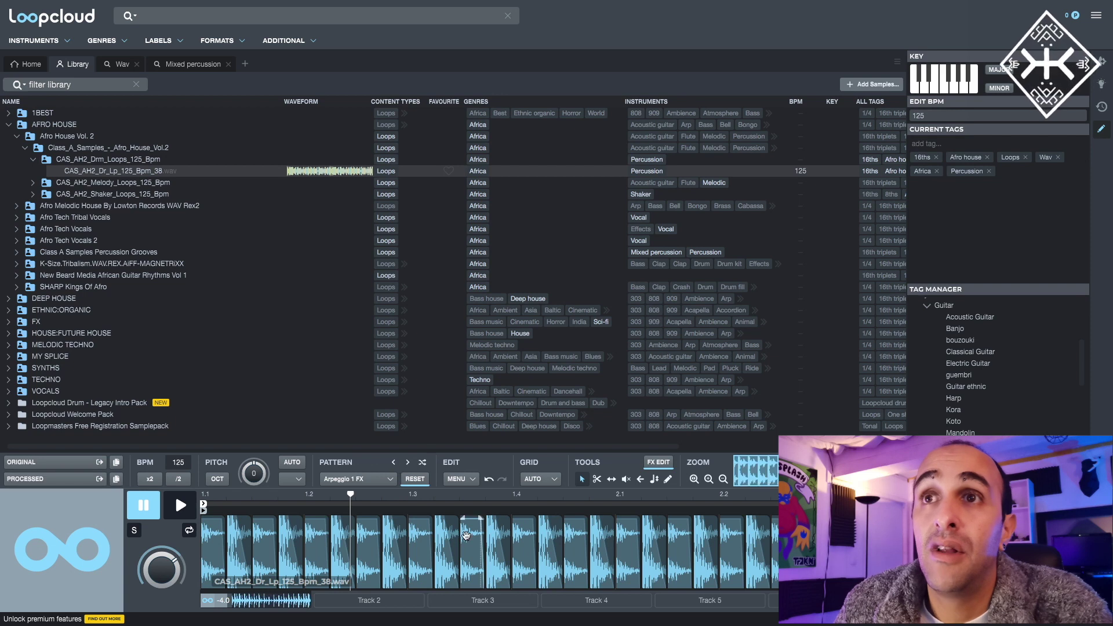